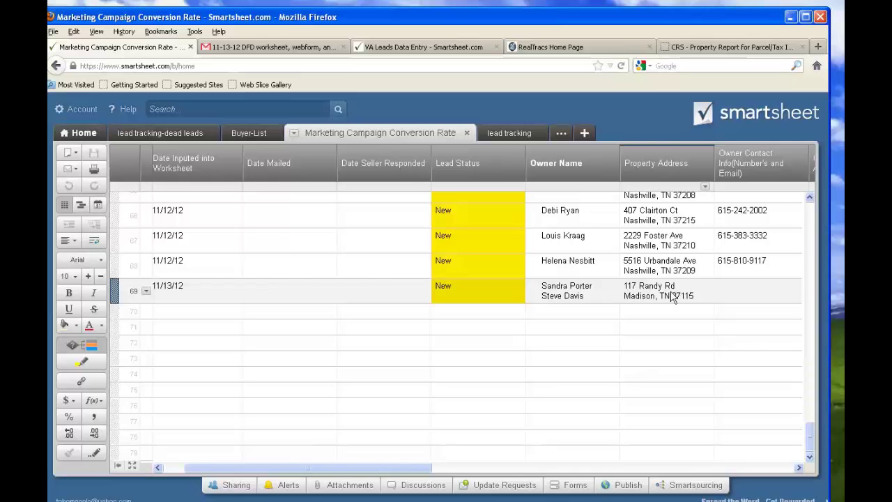
{"action": "left_click_drag", "start_coordinate": [49, 125], "coordinate": [744, 154]}
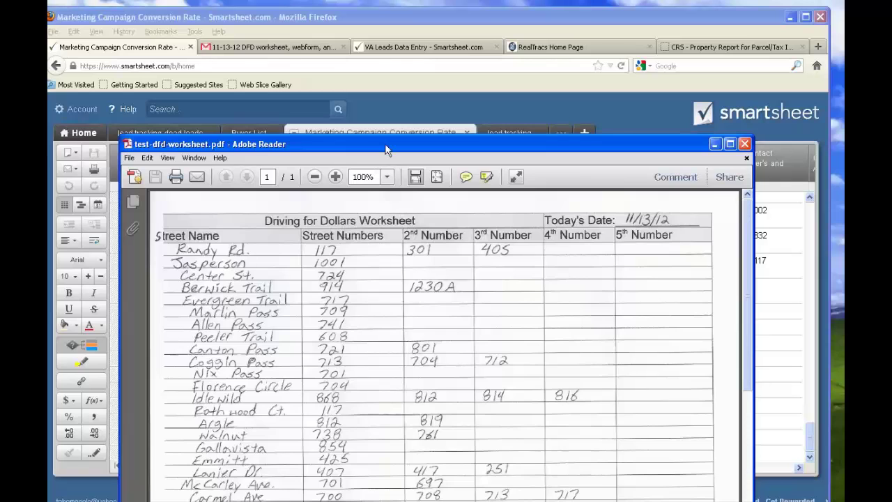
{"action": "left_click_drag", "start_coordinate": [385, 145], "coordinate": [47, 77]}
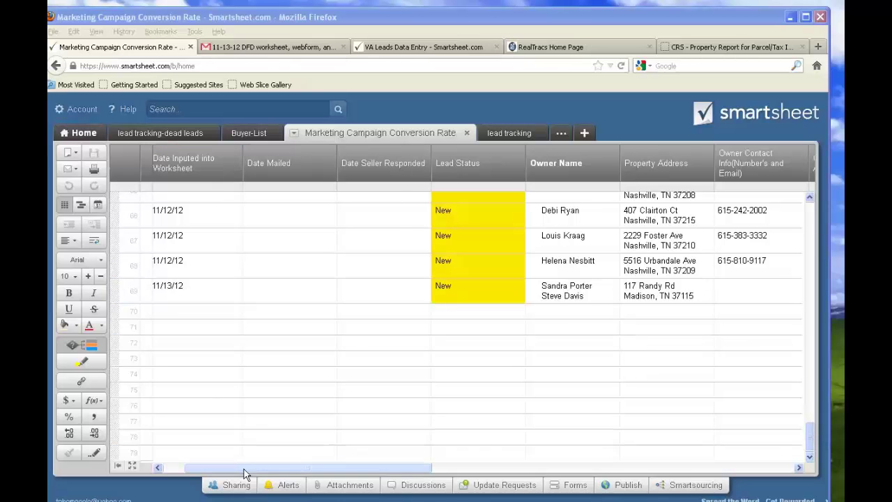
{"action": "left_click_drag", "start_coordinate": [245, 468], "coordinate": [486, 472]}
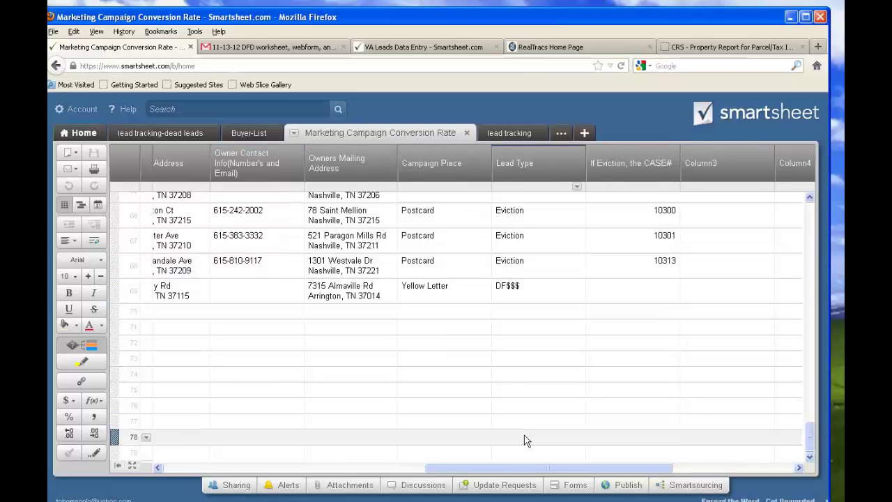
{"action": "left_click_drag", "start_coordinate": [526, 469], "coordinate": [237, 476]}
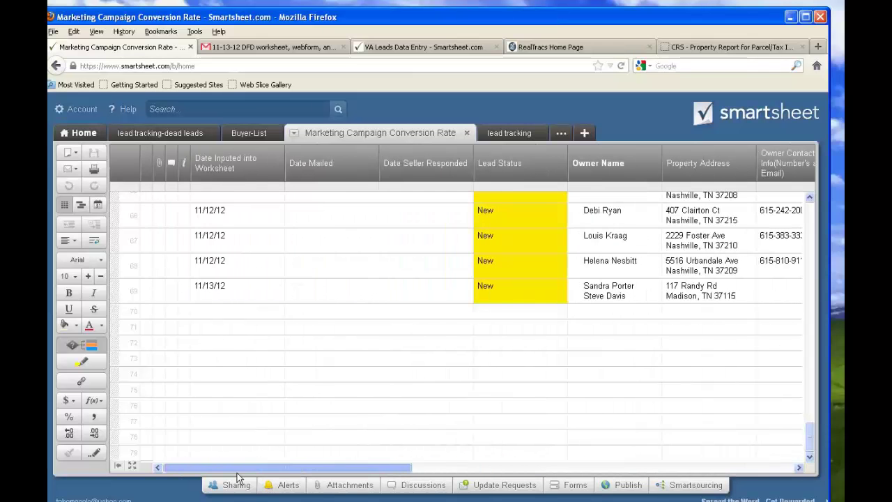
Open the blank VA Leads Data Entry form and check the worksheet's Randy Rd house numbers
{"action": "left_click", "coordinate": [410, 49]}
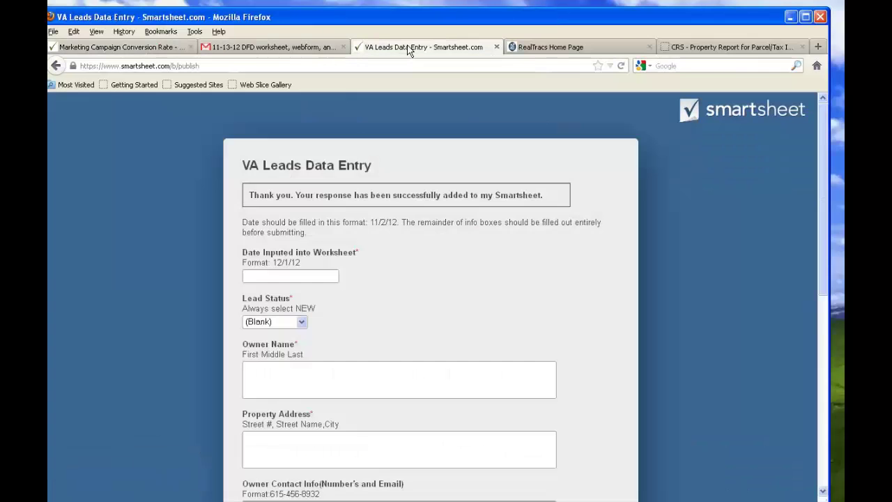
{"action": "key", "text": "alt+Tab"}
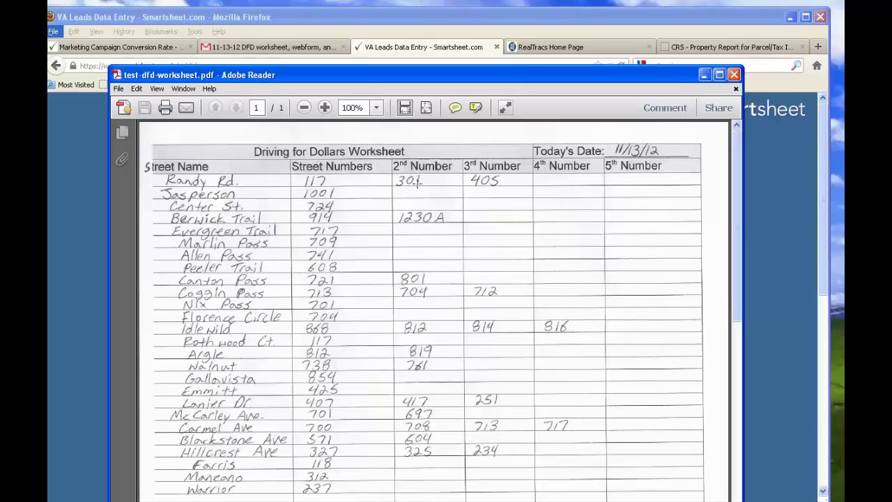
{"action": "key", "text": "alt+Tab"}
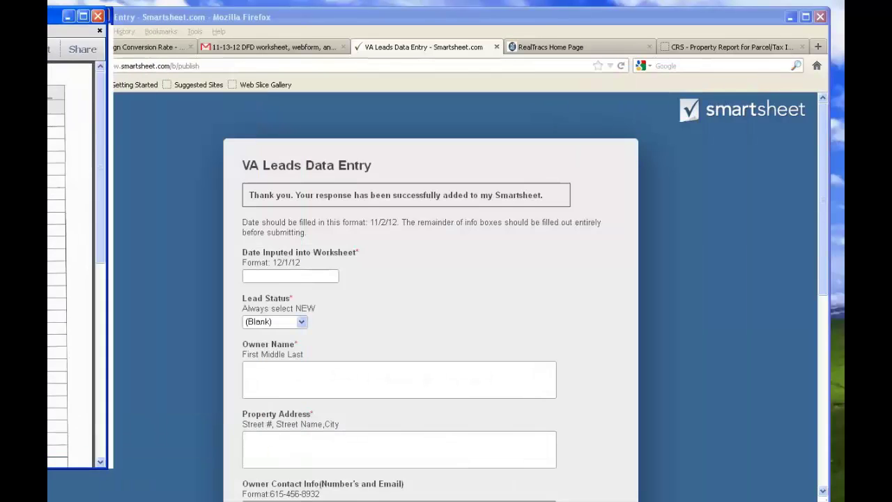
{"action": "left_click", "coordinate": [730, 50]}
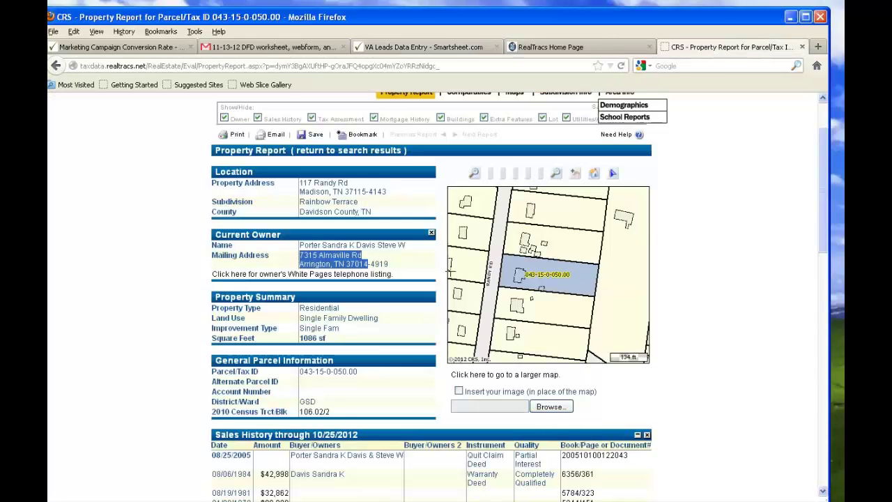
{"action": "scroll", "coordinate": [497, 187], "scroll_direction": "up", "scroll_amount": 1}
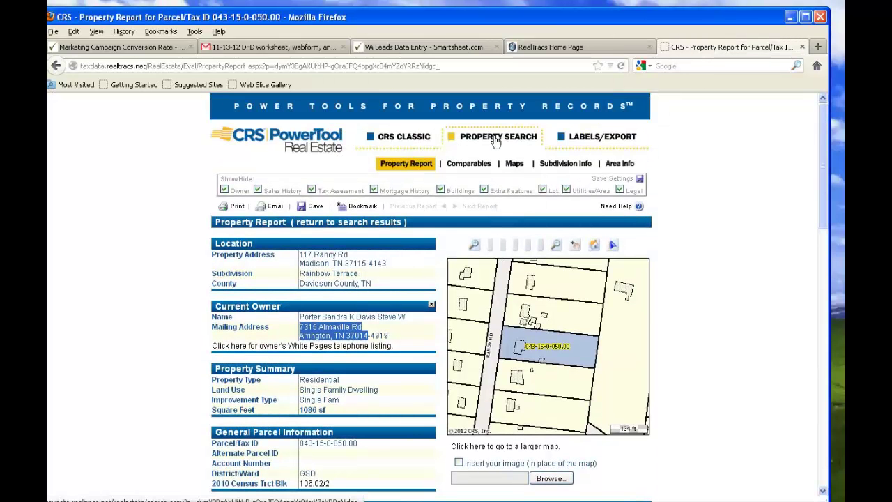
{"action": "left_click", "coordinate": [496, 139]}
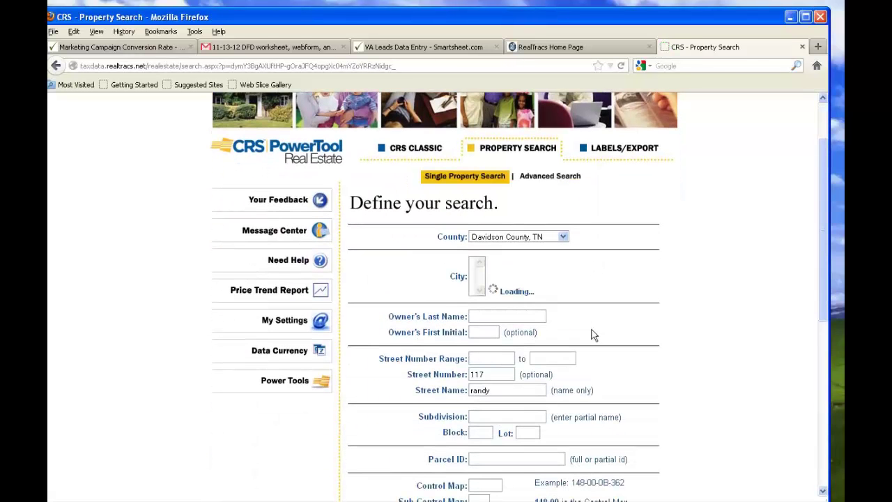
{"action": "left_click", "coordinate": [420, 380]}
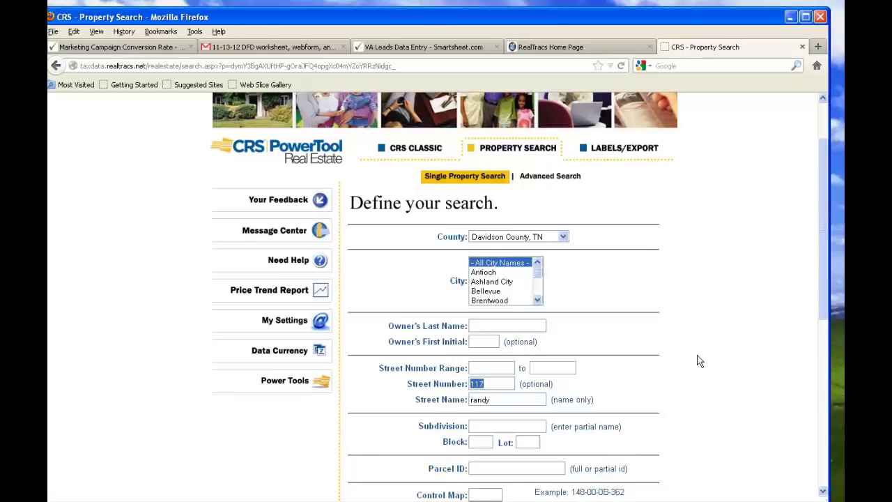
{"action": "key", "text": "alt+Tab"}
{"action": "left_click_drag", "start_coordinate": [245, 104], "coordinate": [293, 419]}
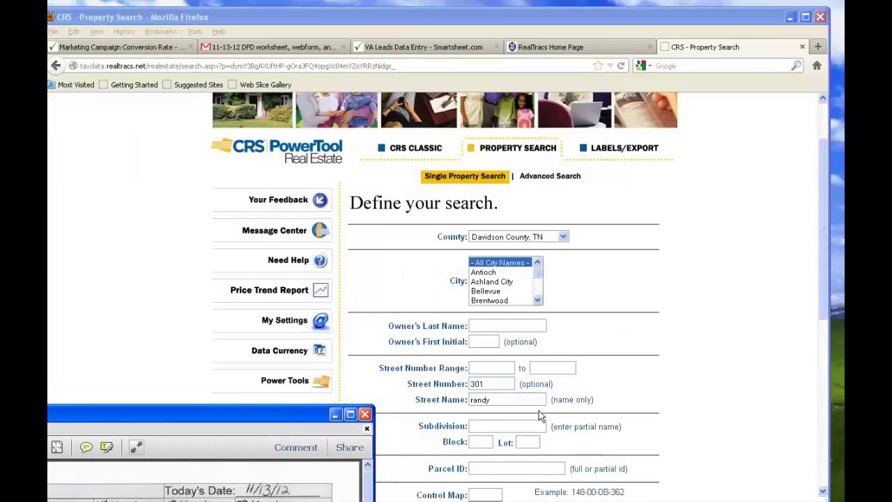
Read the worksheet's Randy Rd numbers, then move the Adobe Reader window off the search form
{"action": "left_click_drag", "start_coordinate": [276, 421], "coordinate": [653, 78]}
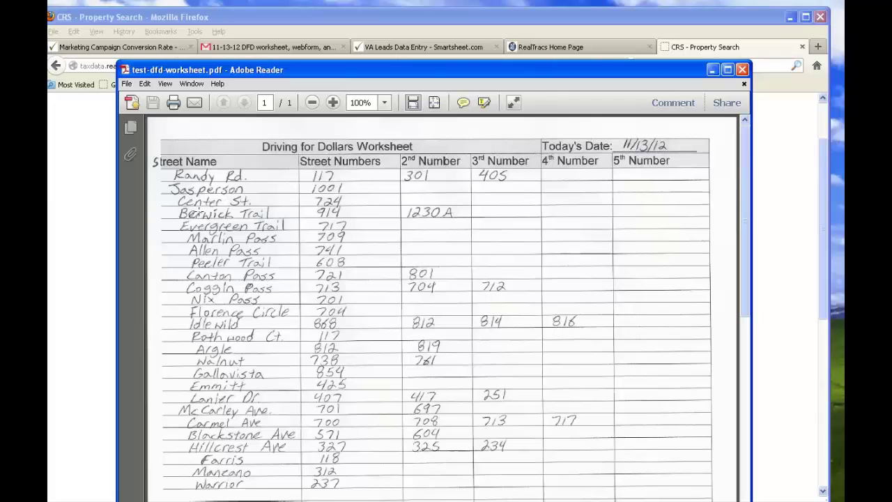
{"action": "left_click_drag", "start_coordinate": [304, 69], "coordinate": [481, 43]}
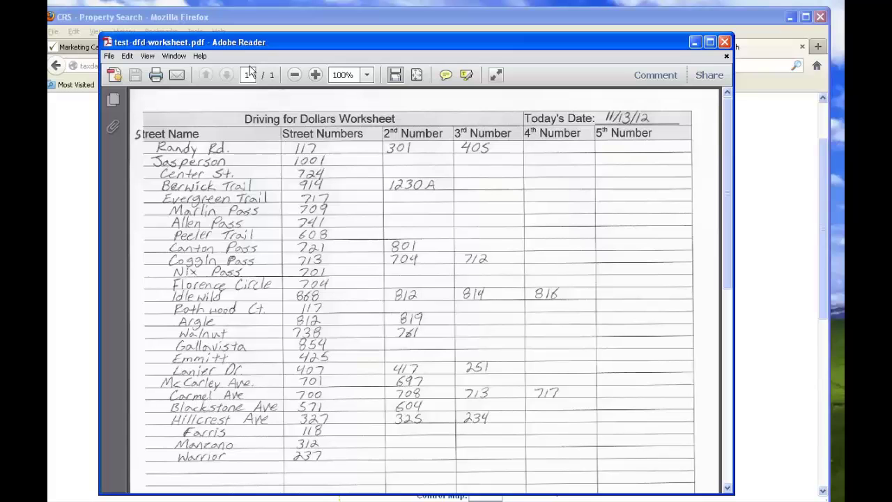
{"action": "left_click_drag", "start_coordinate": [264, 44], "coordinate": [0, 4]}
{"action": "left_click", "coordinate": [675, 347]}
{"action": "scroll", "coordinate": [675, 347], "scroll_direction": "down", "scroll_amount": 1}
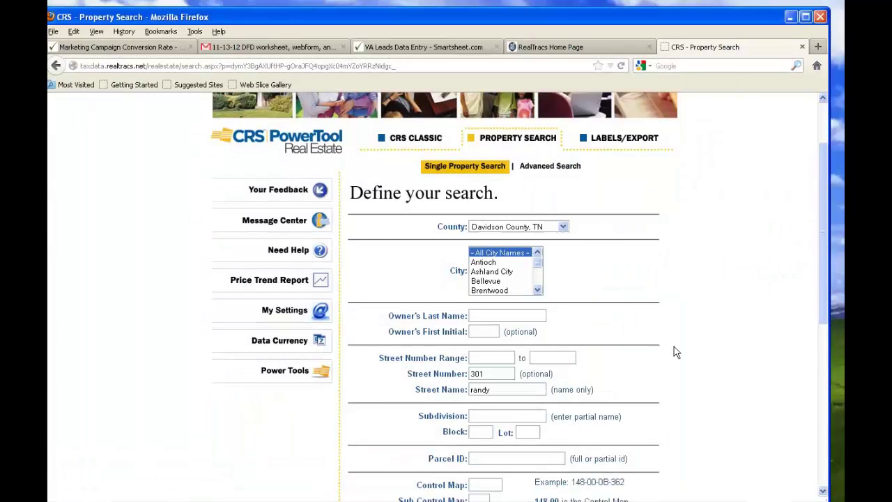
{"action": "scroll", "coordinate": [674, 346], "scroll_direction": "down", "scroll_amount": 8}
{"action": "left_click", "coordinate": [534, 209]}
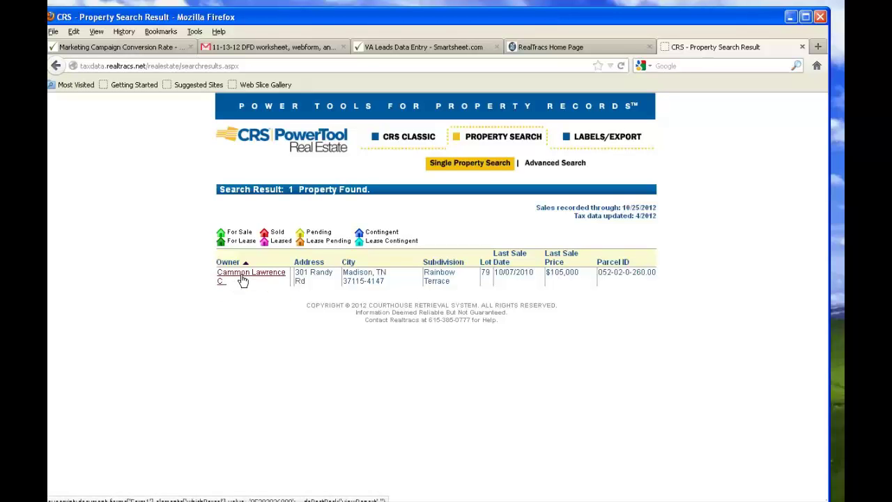
{"action": "left_click", "coordinate": [243, 280]}
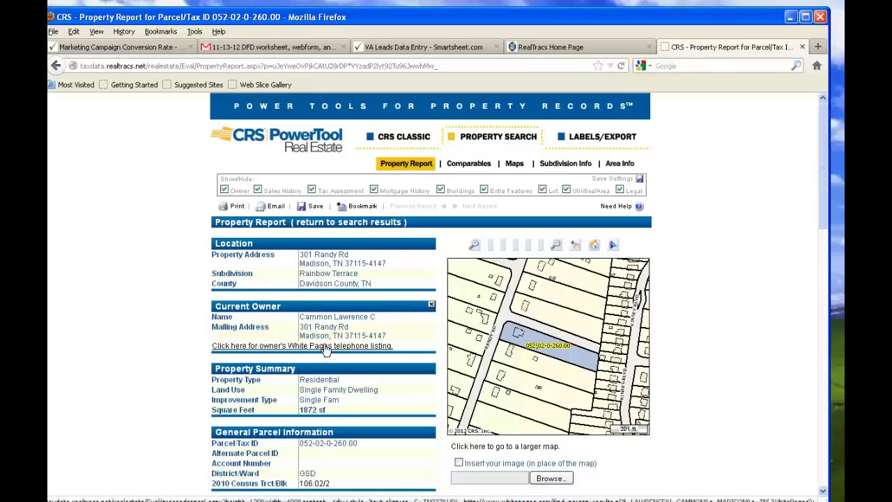
{"action": "scroll", "coordinate": [240, 396], "scroll_direction": "down", "scroll_amount": 4}
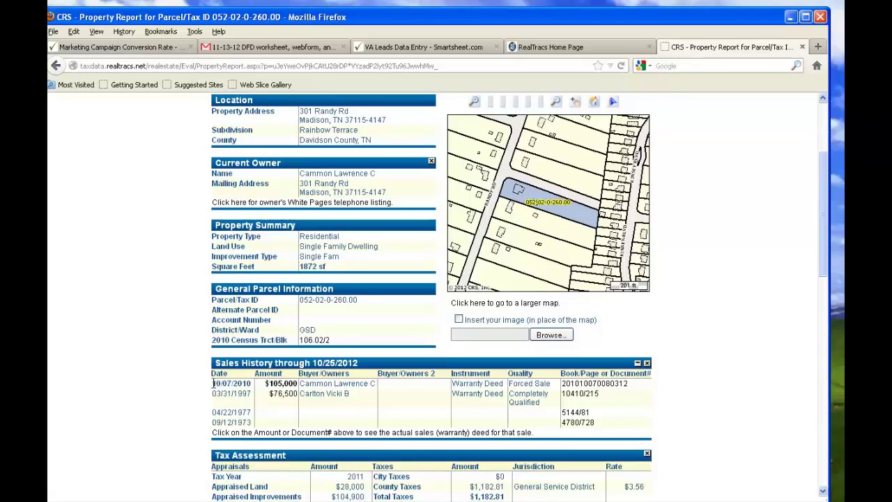
{"action": "left_click_drag", "start_coordinate": [213, 383], "coordinate": [243, 383]}
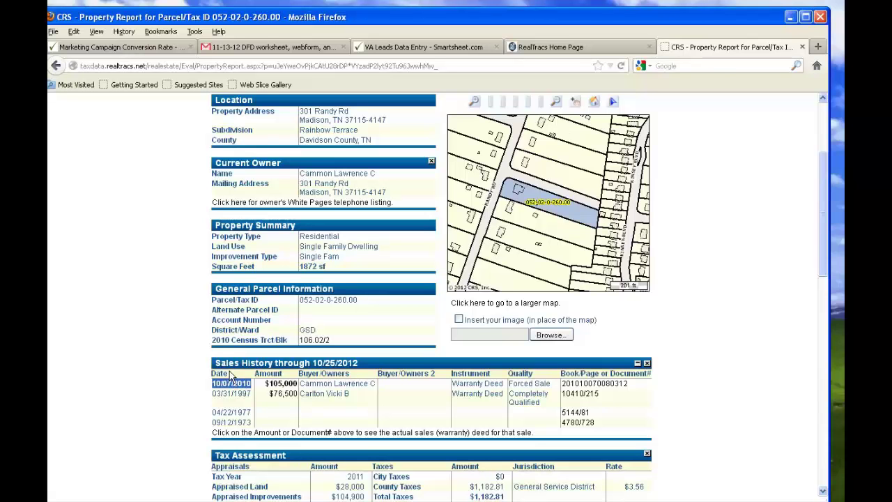
{"action": "scroll", "coordinate": [303, 333], "scroll_direction": "up", "scroll_amount": 4}
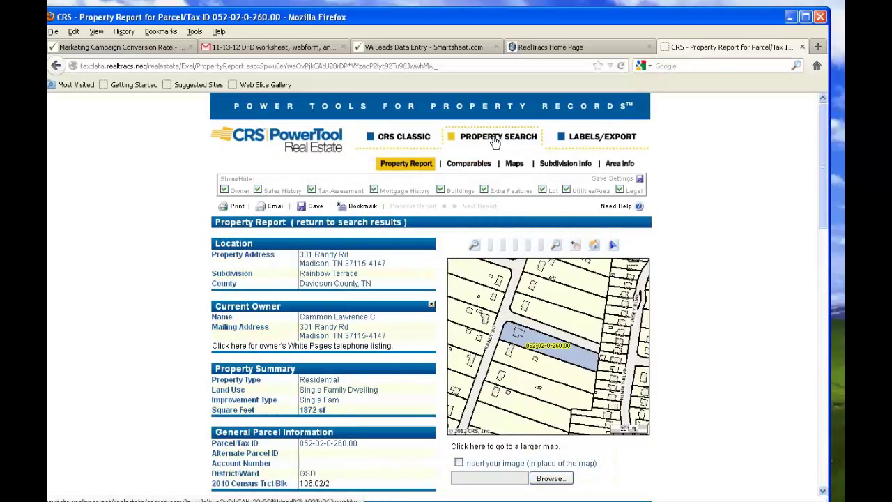
{"action": "left_click", "coordinate": [494, 138]}
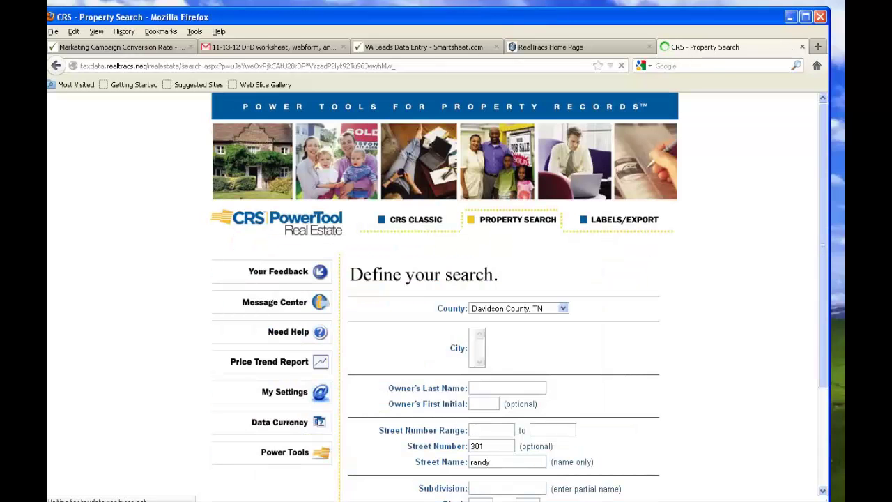
{"action": "key", "text": "alt+Tab"}
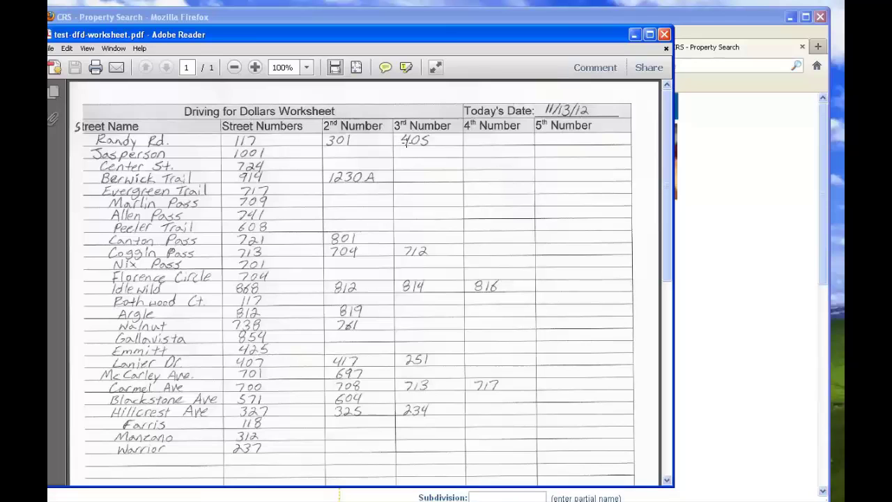
{"action": "key", "text": "alt+Tab"}
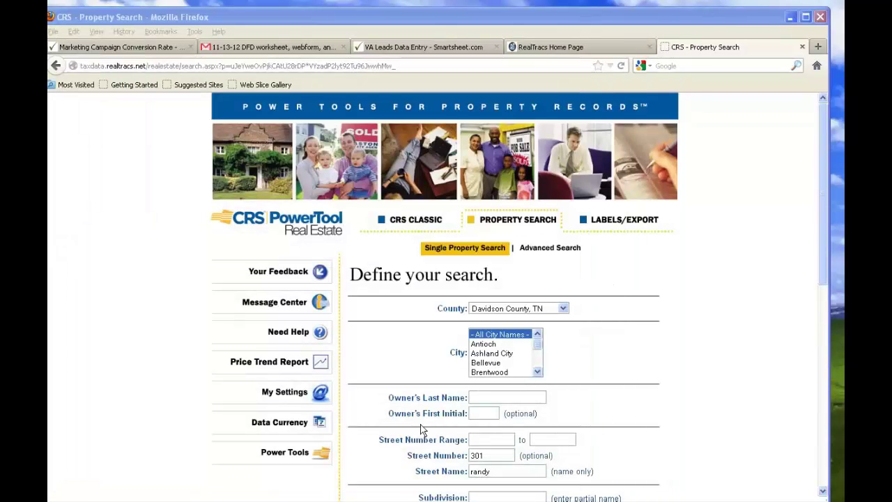
{"action": "double_click", "coordinate": [491, 455]}
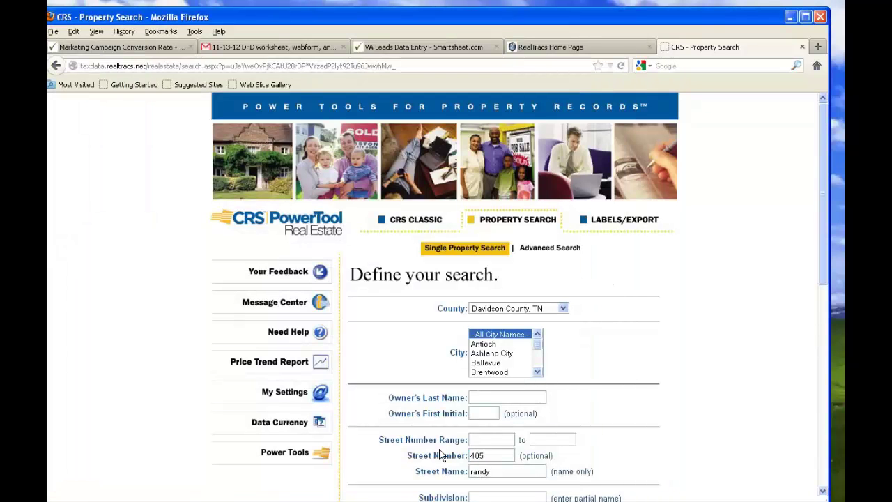
{"action": "scroll", "coordinate": [488, 391], "scroll_direction": "down", "scroll_amount": 8}
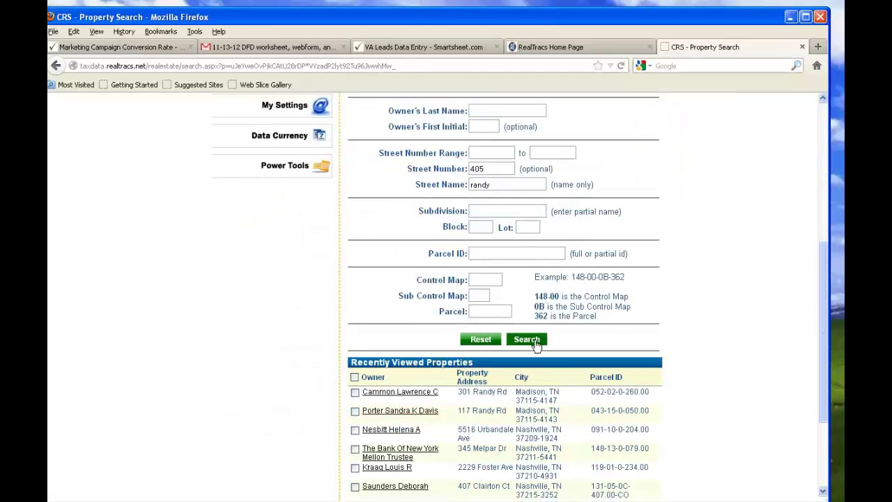
{"action": "left_click", "coordinate": [527, 339]}
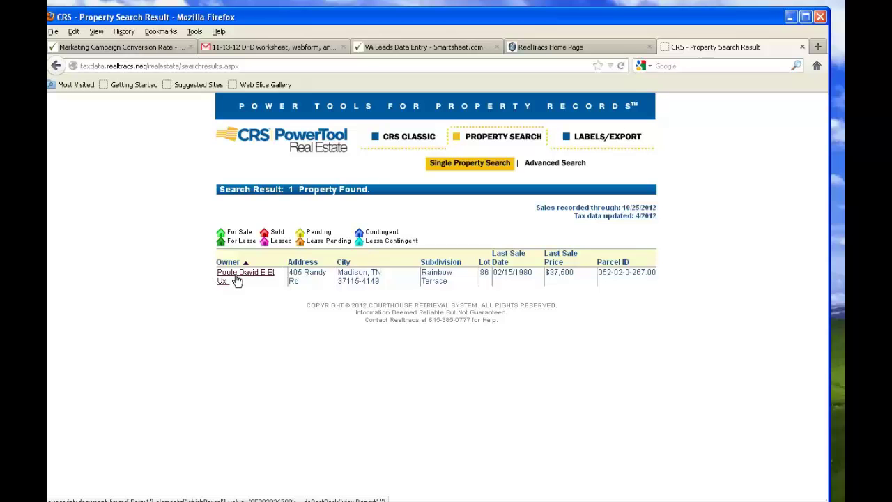
{"action": "left_click", "coordinate": [237, 278]}
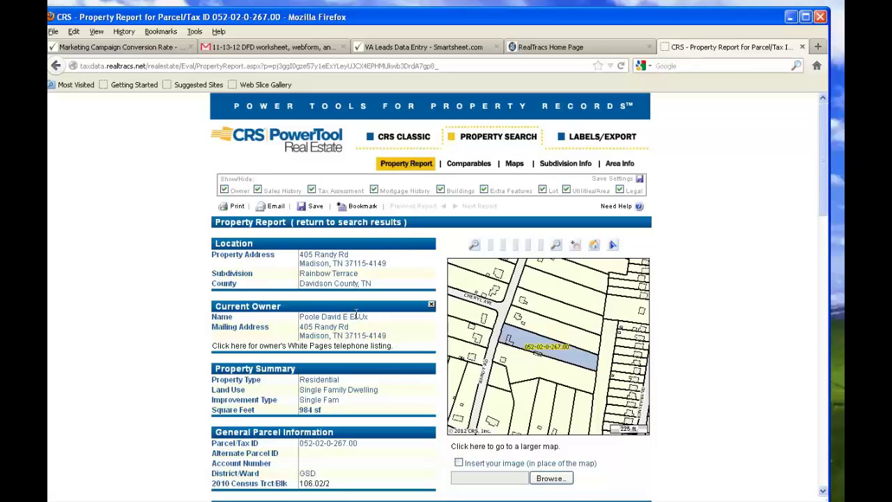
{"action": "left_click_drag", "start_coordinate": [367, 317], "coordinate": [342, 317]}
{"action": "left_click", "coordinate": [382, 326]}
{"action": "scroll", "coordinate": [284, 345], "scroll_direction": "down", "scroll_amount": 4}
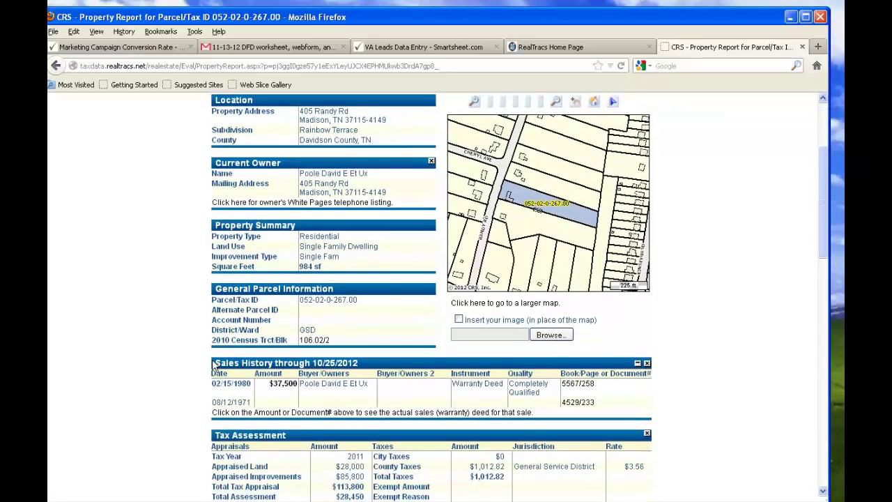
{"action": "left_click_drag", "start_coordinate": [251, 383], "coordinate": [212, 380]}
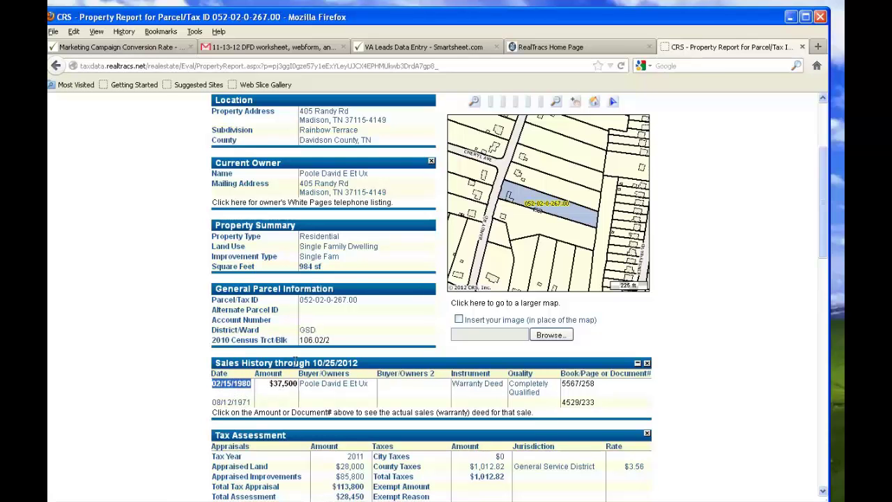
{"action": "scroll", "coordinate": [316, 257], "scroll_direction": "up", "scroll_amount": 4}
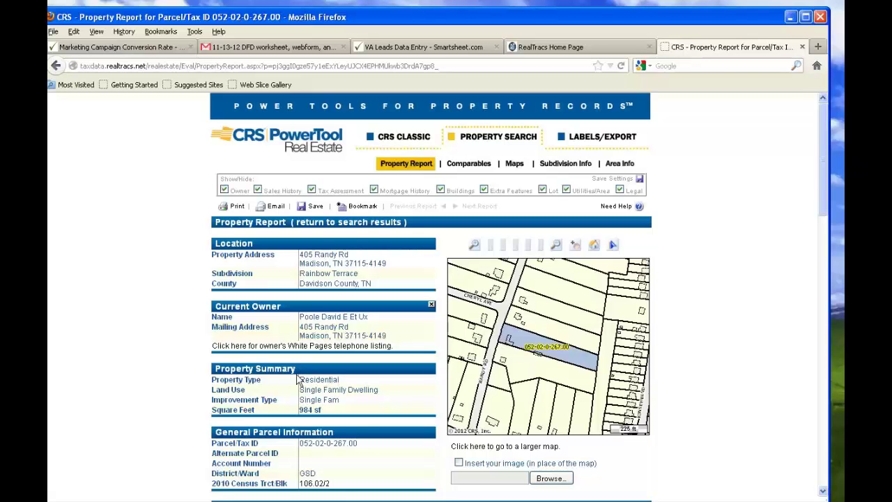
{"action": "scroll", "coordinate": [300, 382], "scroll_direction": "down", "scroll_amount": 4}
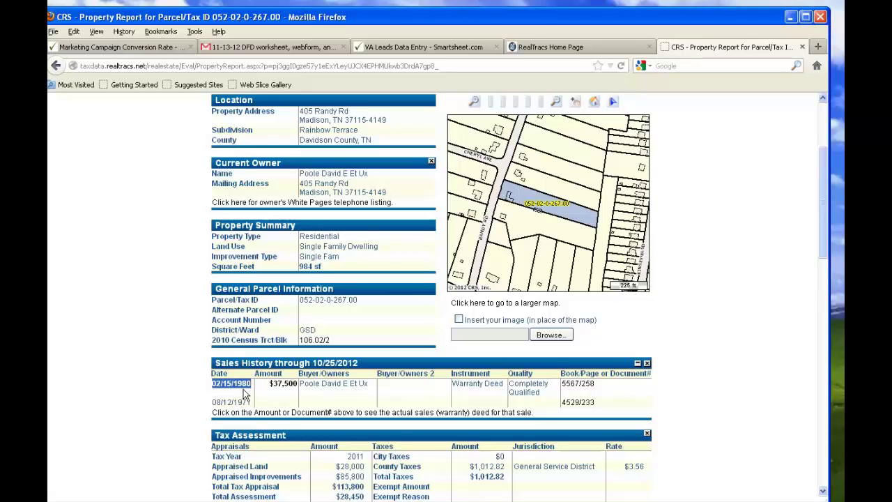
{"action": "scroll", "coordinate": [245, 394], "scroll_direction": "up", "scroll_amount": 4}
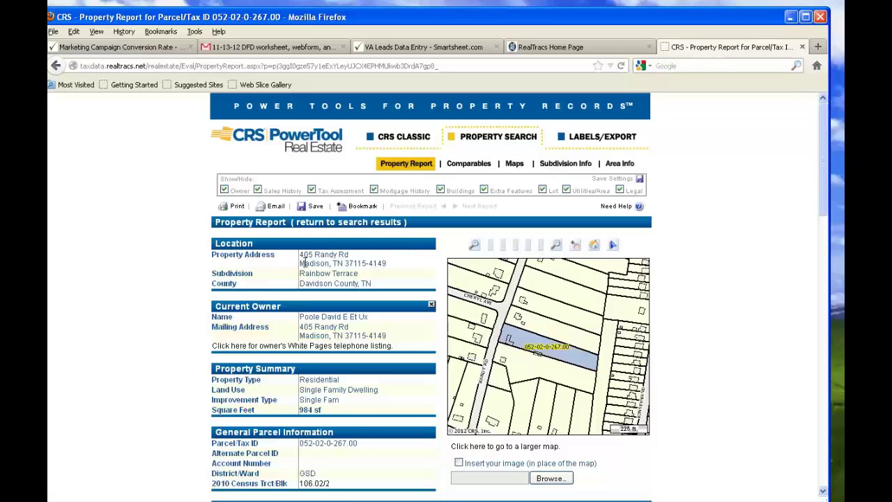